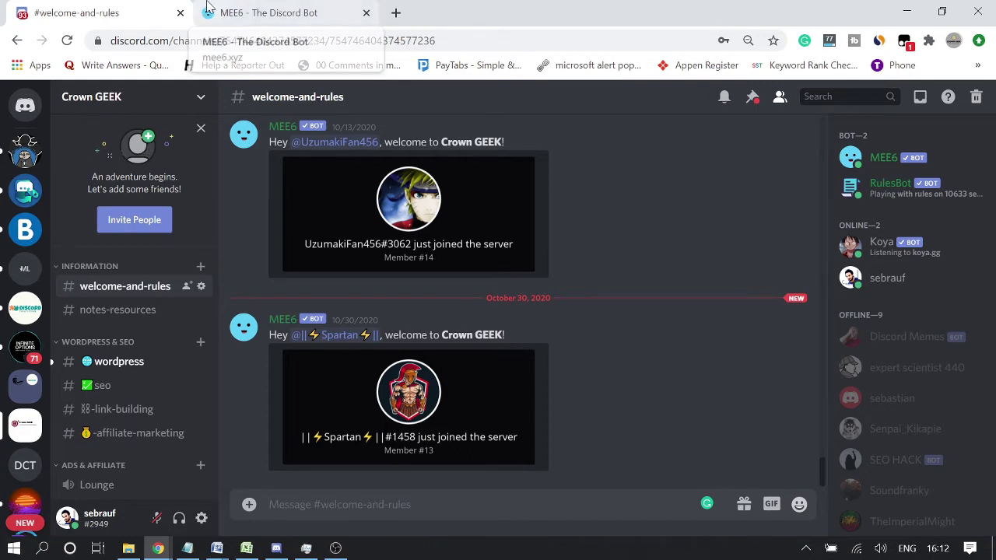
# Step: Load mee6.xyz in the MEE6 tab, correcting the mistyped mee.xyz address
pyautogui.click(265, 13)
pyautogui.click(268, 40)
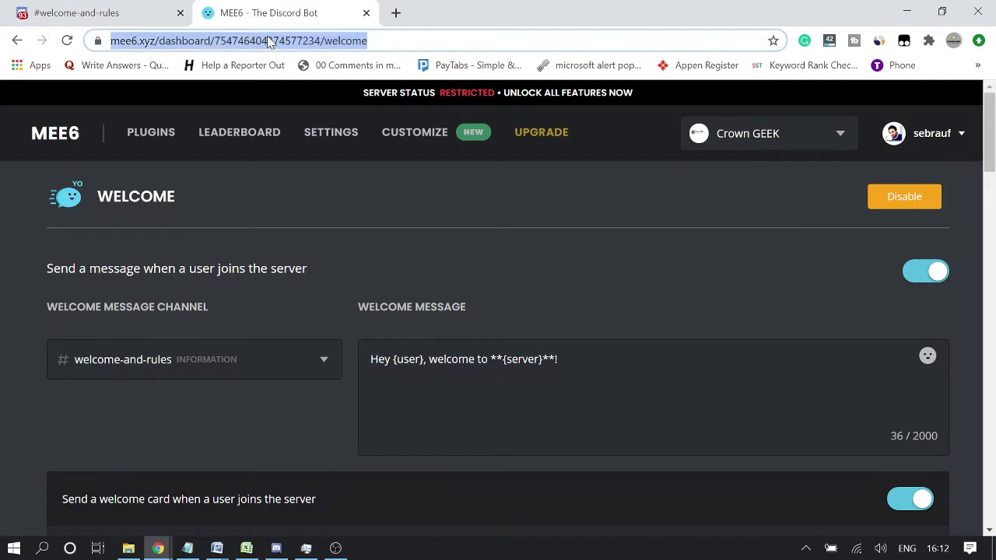
pyautogui.write('mee')
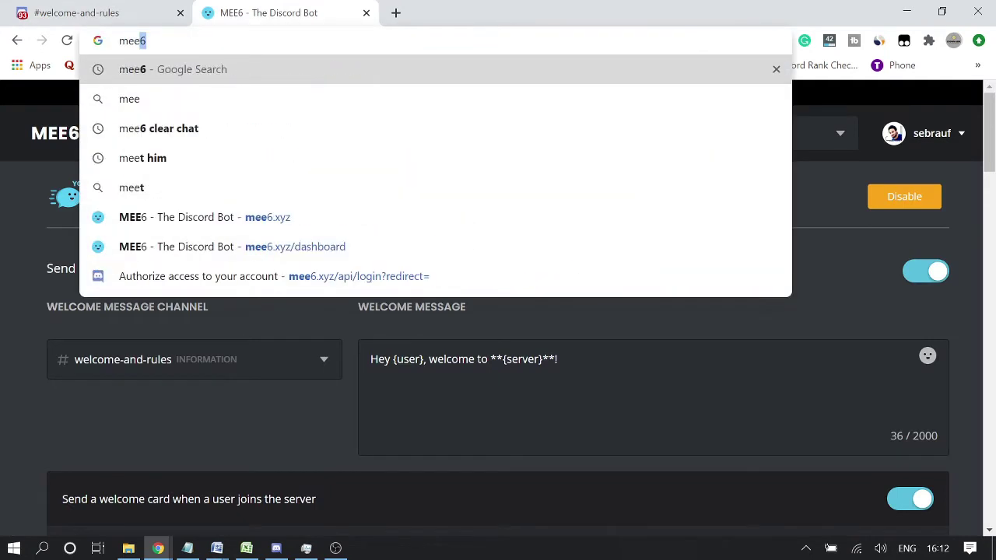
pyautogui.write('.xyz')
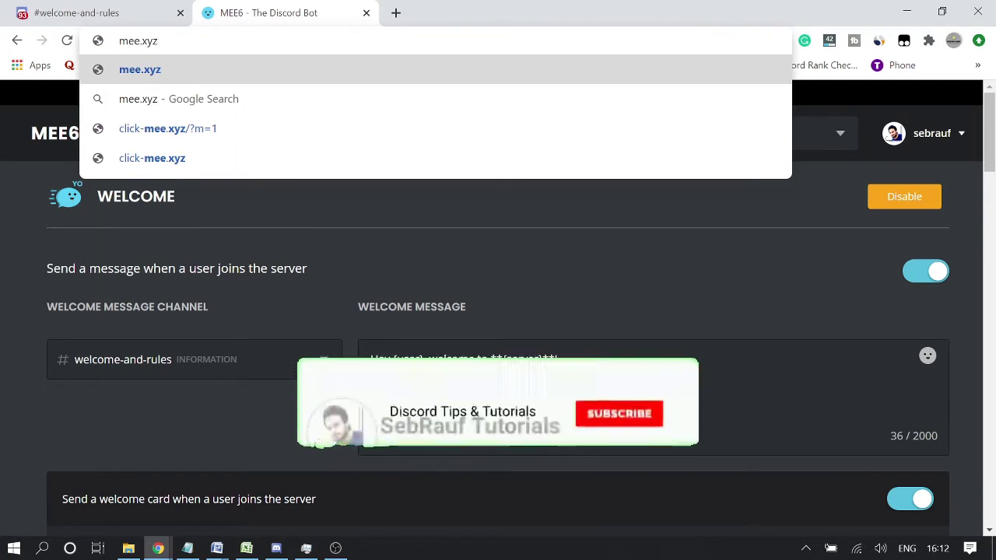
pyautogui.press('Return')
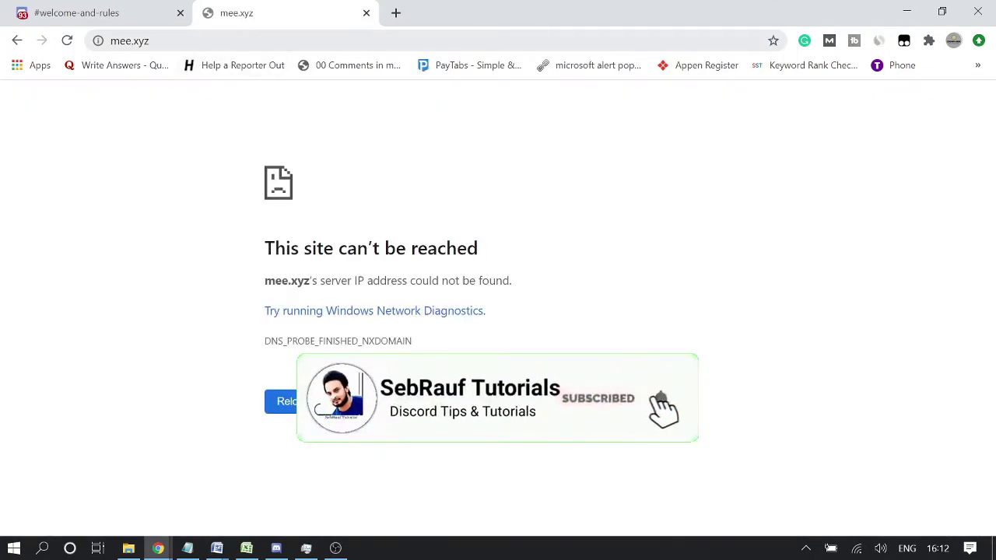
pyautogui.click(121, 40)
pyautogui.click(121, 40)
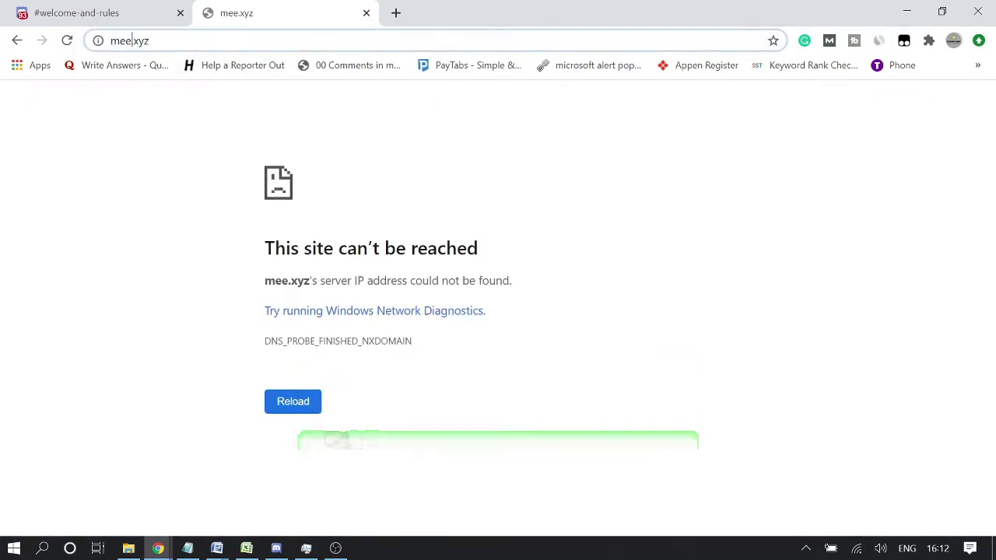
pyautogui.write('6')
pyautogui.press('Return')
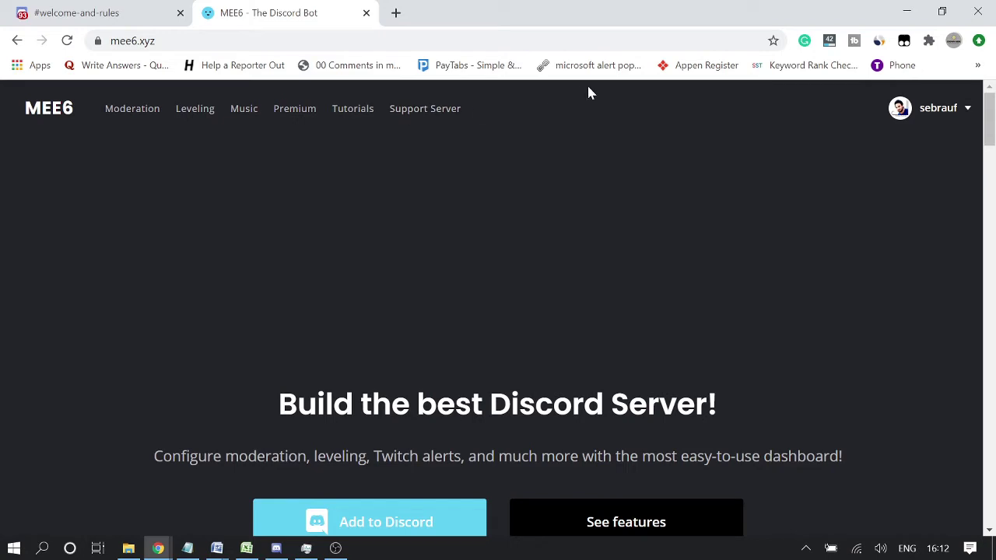
# Step: Log out of the MEE6 site from the account menu
pyautogui.click(968, 109)
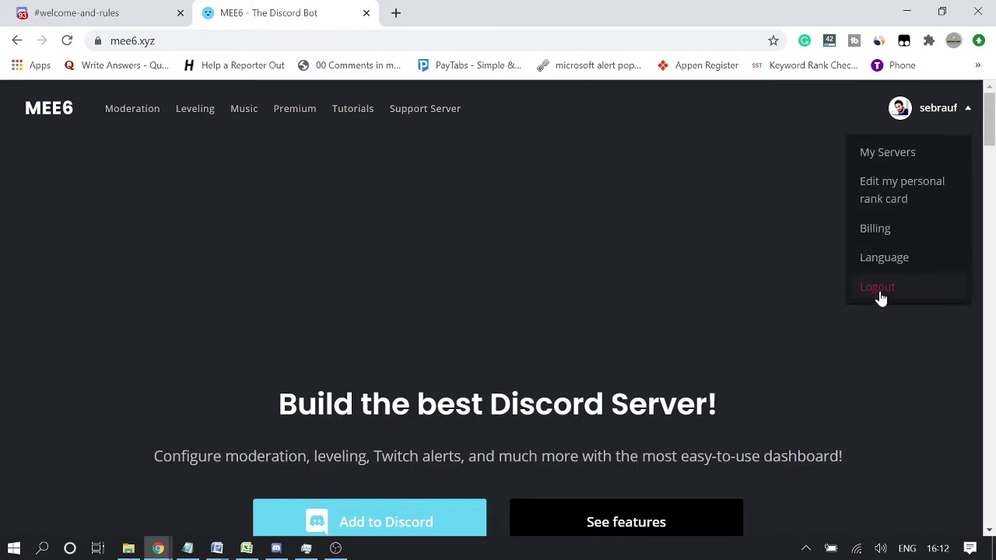
pyautogui.click(880, 295)
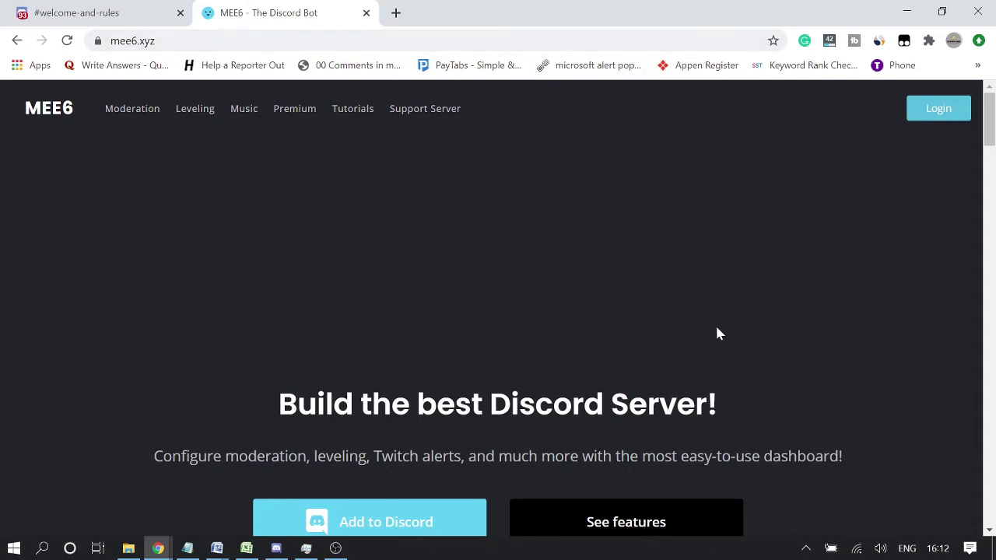
pyautogui.scroll(-1, 717, 333)
pyautogui.scroll(1, 593, 355)
# Step: Log back in to MEE6 by authorizing it with Discord
pyautogui.click(939, 110)
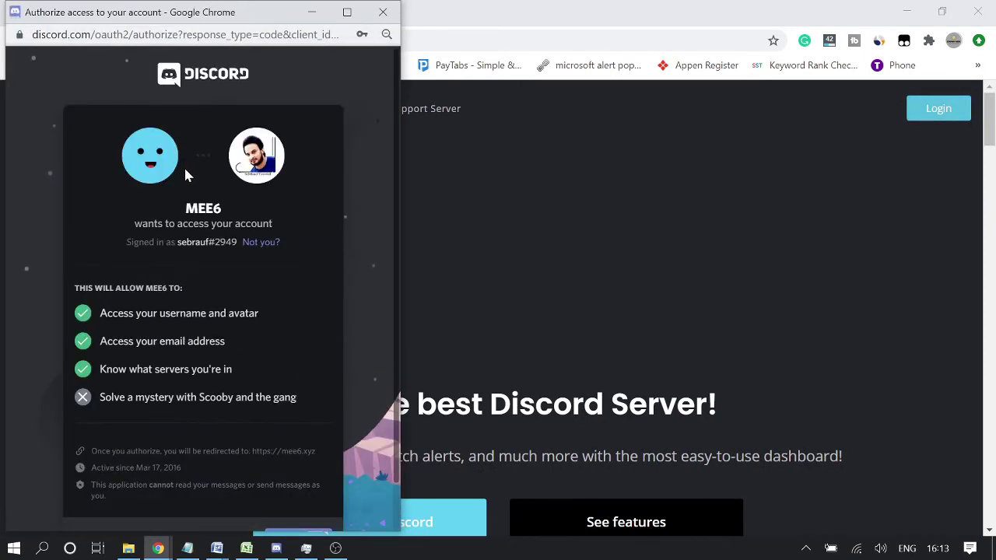
pyautogui.scroll(-1, 249, 261)
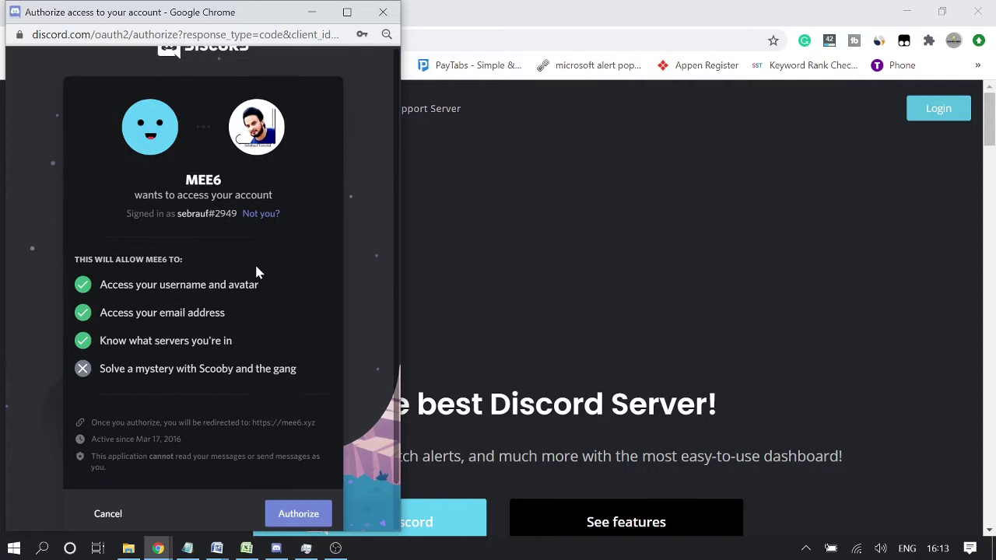
pyautogui.click(302, 503)
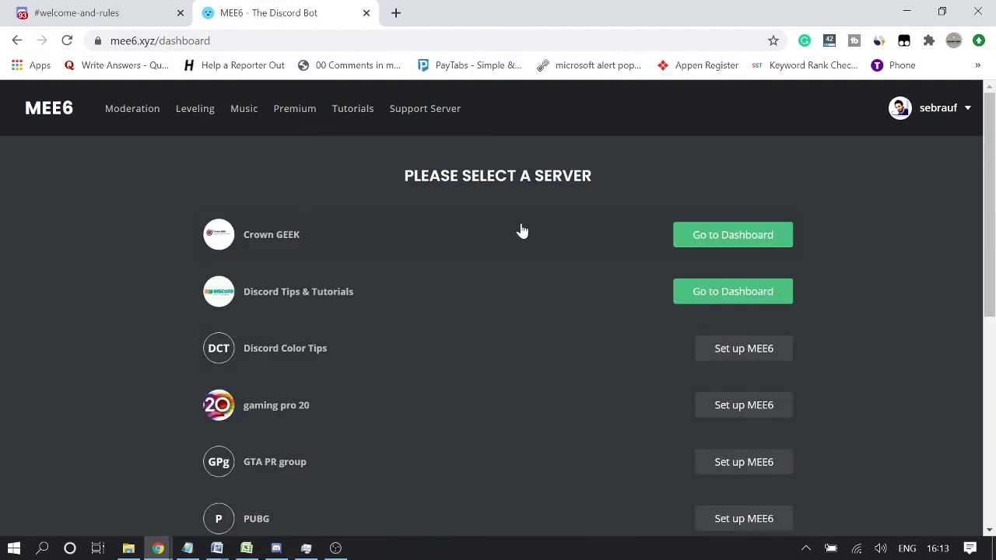
# Step: Open the Crown GEEK server's dashboard and its Welcome plugin settings
pyautogui.scroll(-3, 289, 343)
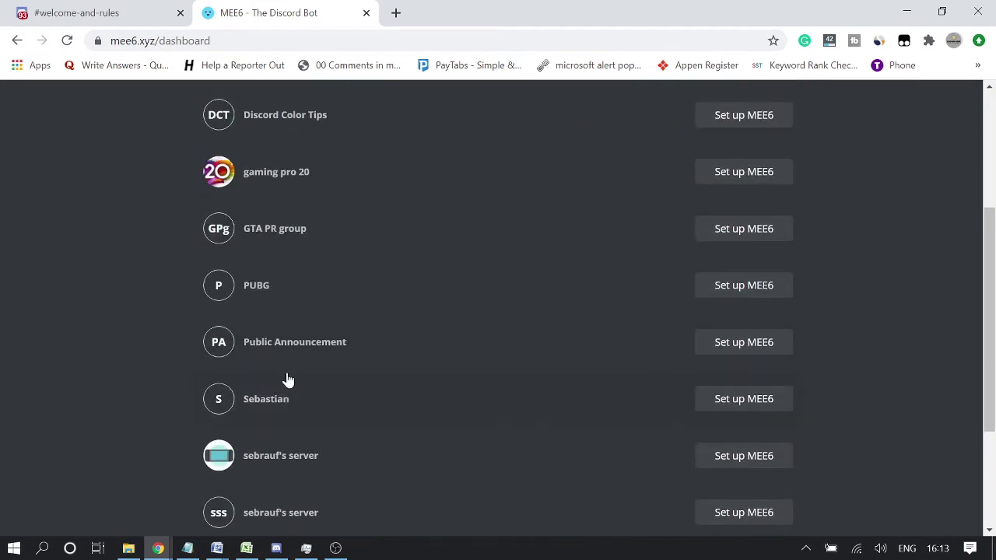
pyautogui.scroll(3, 287, 366)
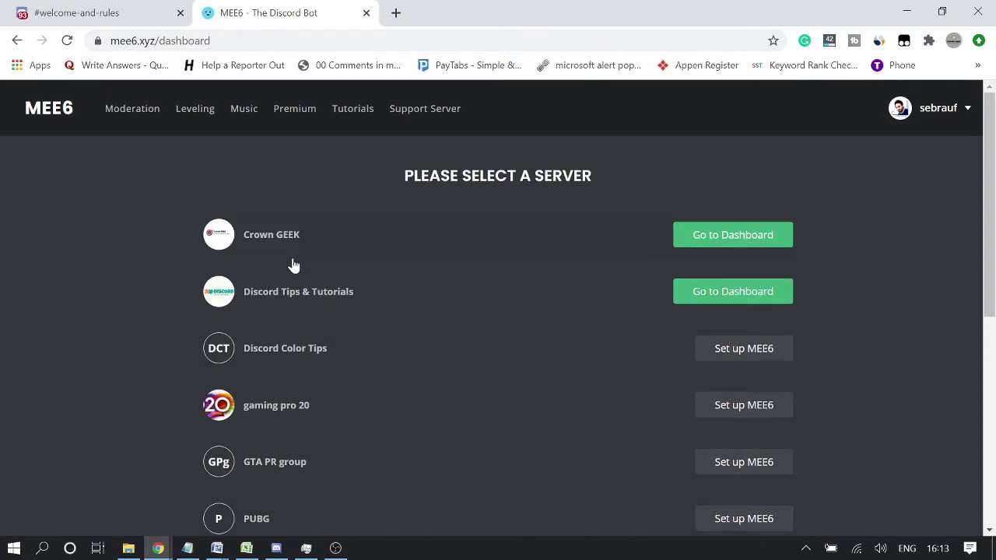
pyautogui.click(742, 243)
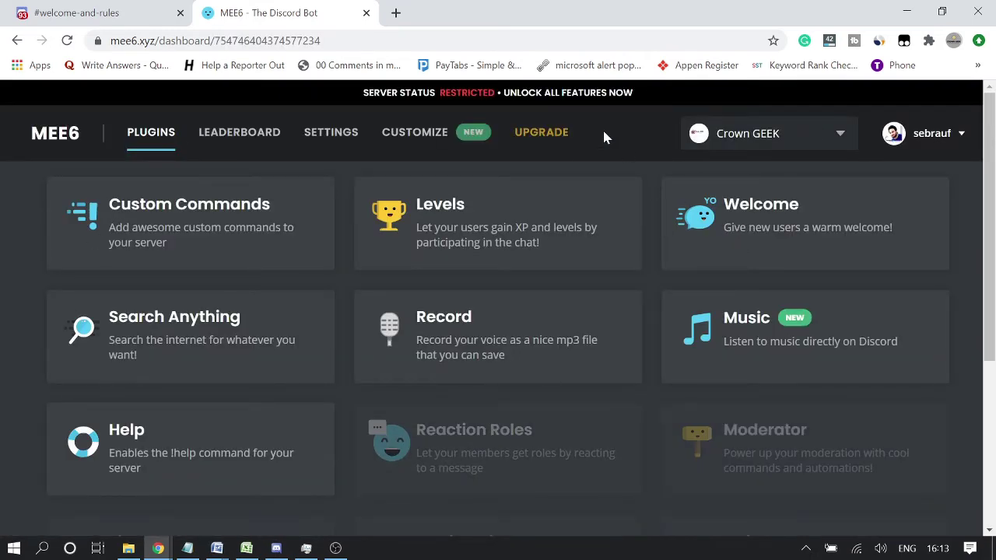
pyautogui.click(744, 227)
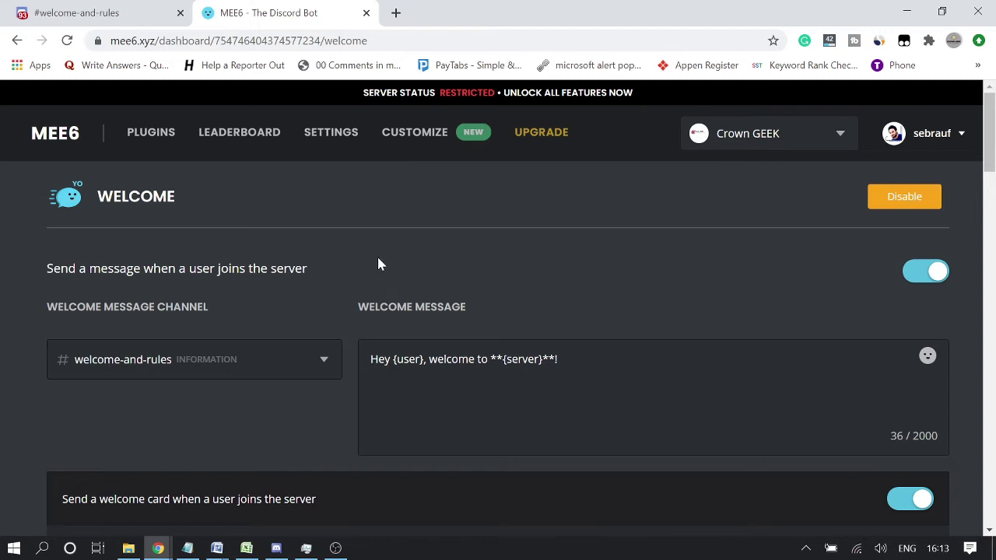
pyautogui.scroll(-2, 378, 262)
pyautogui.scroll(2, 171, 257)
pyautogui.click(125, 16)
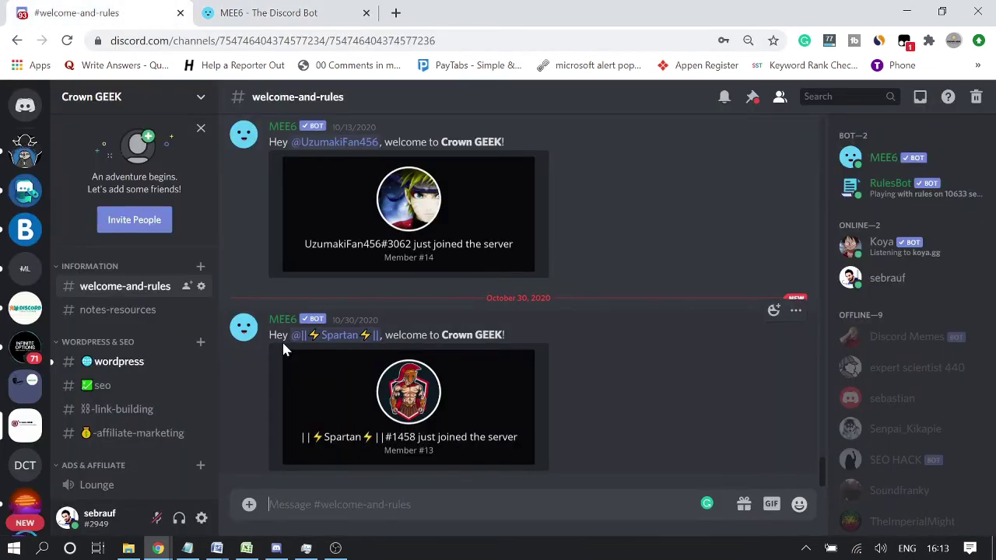
pyautogui.click(284, 8)
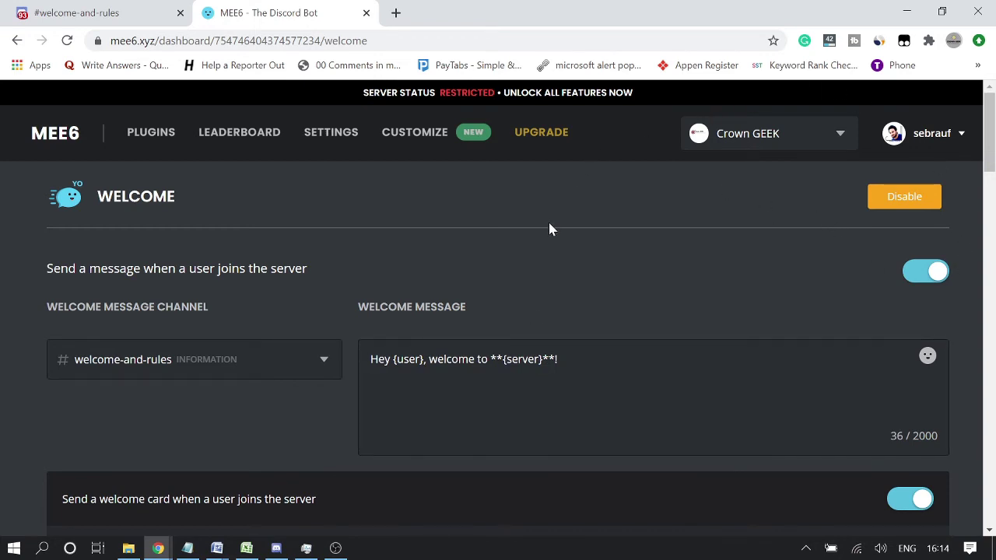
# Step: Turn on 'Send a message when a user leaves the server'
pyautogui.scroll(-4, 519, 254)
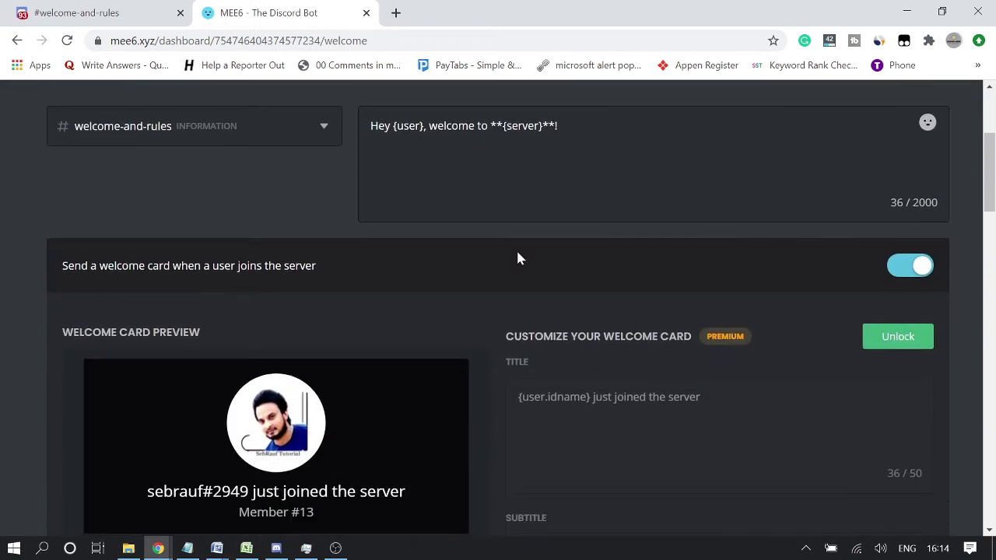
pyautogui.scroll(-4, 311, 342)
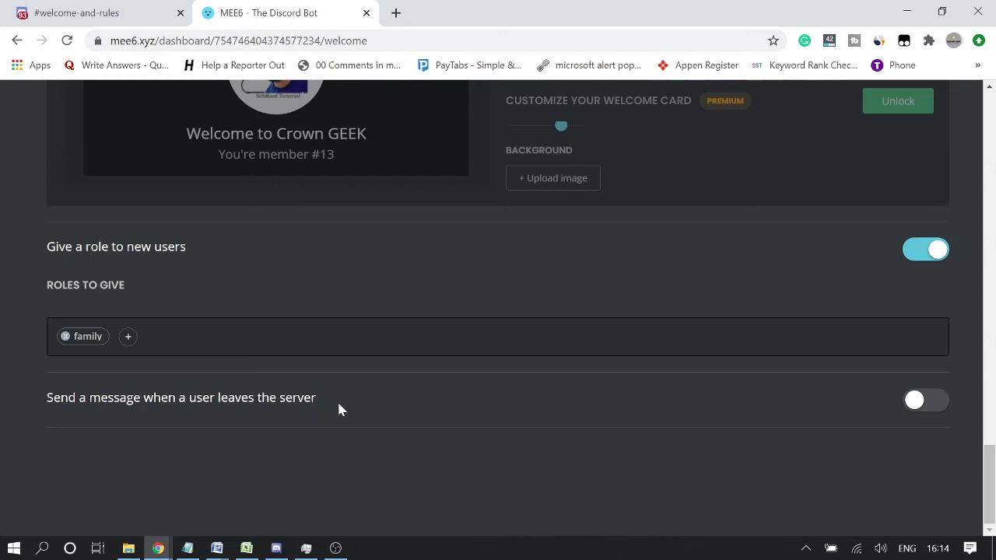
pyautogui.moveTo(338, 401); pyautogui.dragTo(100, 400)
pyautogui.click(43, 406)
pyautogui.click(927, 401)
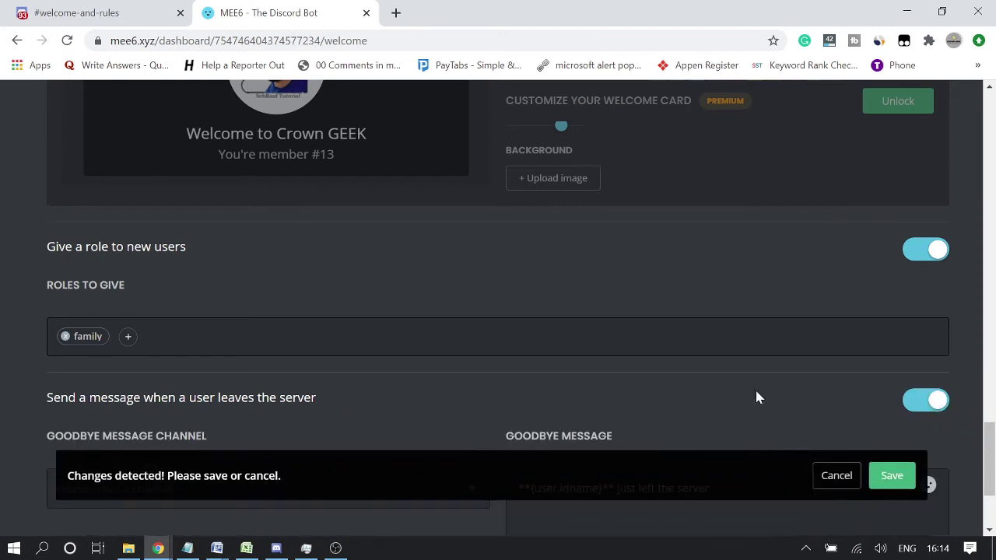
# Step: Post the goodbye message in welcome-and-rules and save the settings
pyautogui.scroll(-2, 685, 366)
pyautogui.click(266, 343)
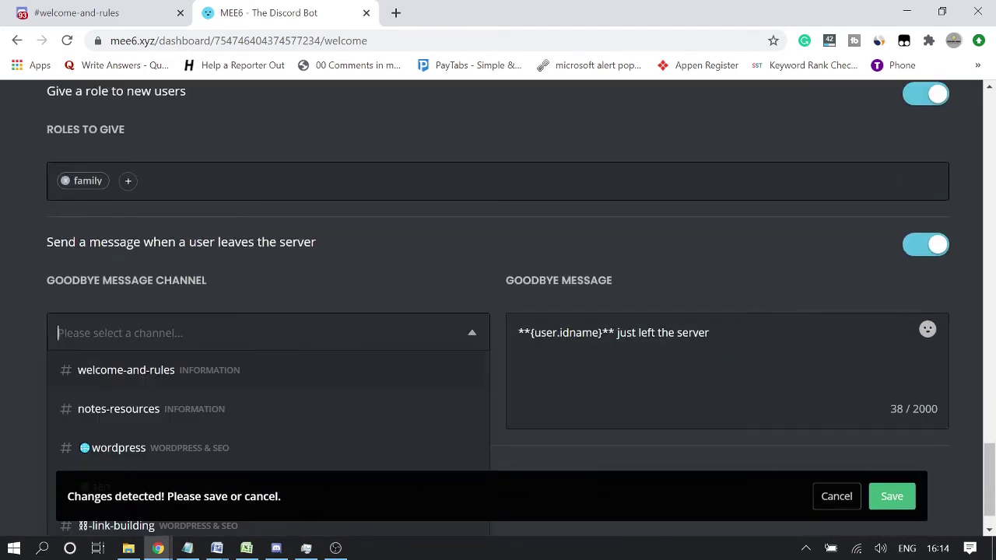
pyautogui.click(112, 377)
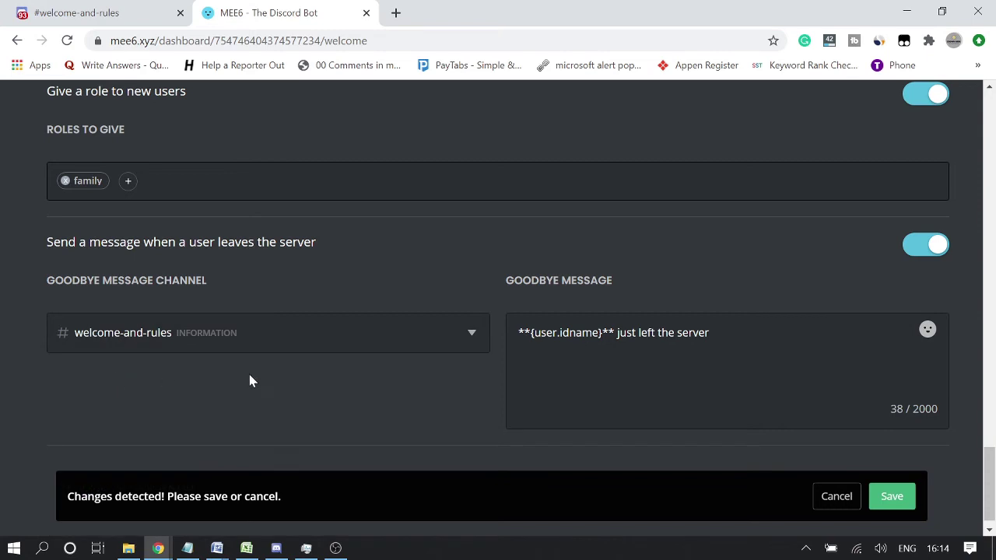
pyautogui.click(602, 332)
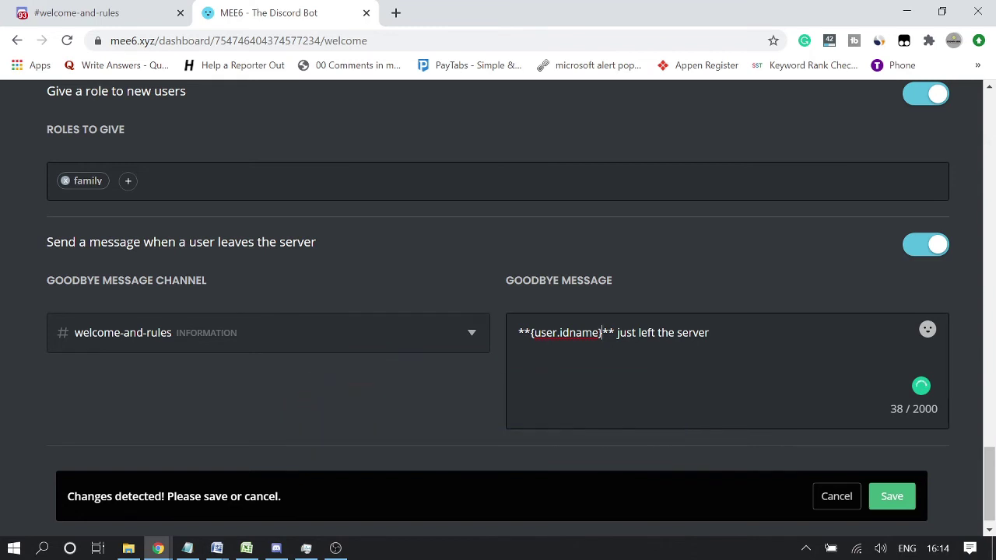
pyautogui.click(892, 498)
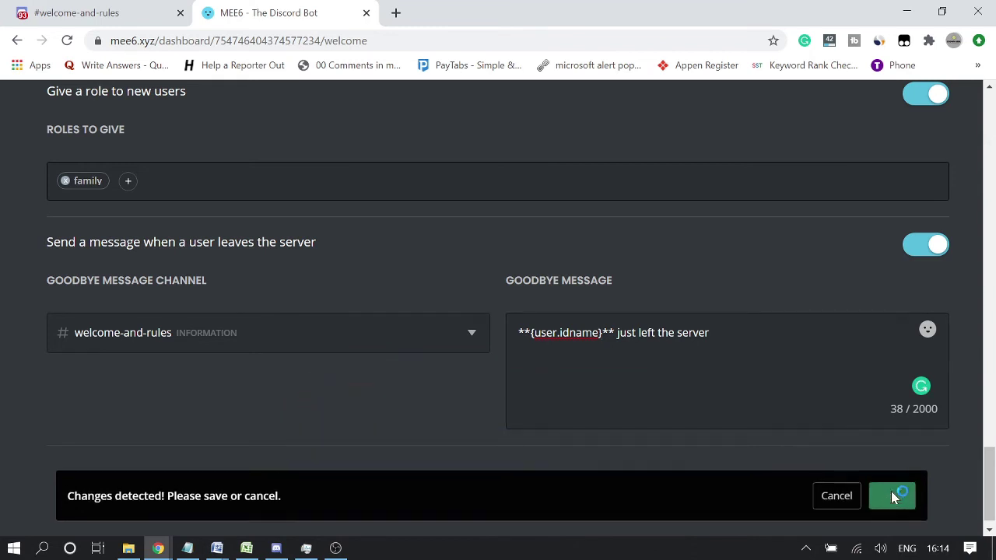
# Step: Check MEE6's new 'just left the server' message in Discord's welcome-and-rules channel
pyautogui.click(85, 12)
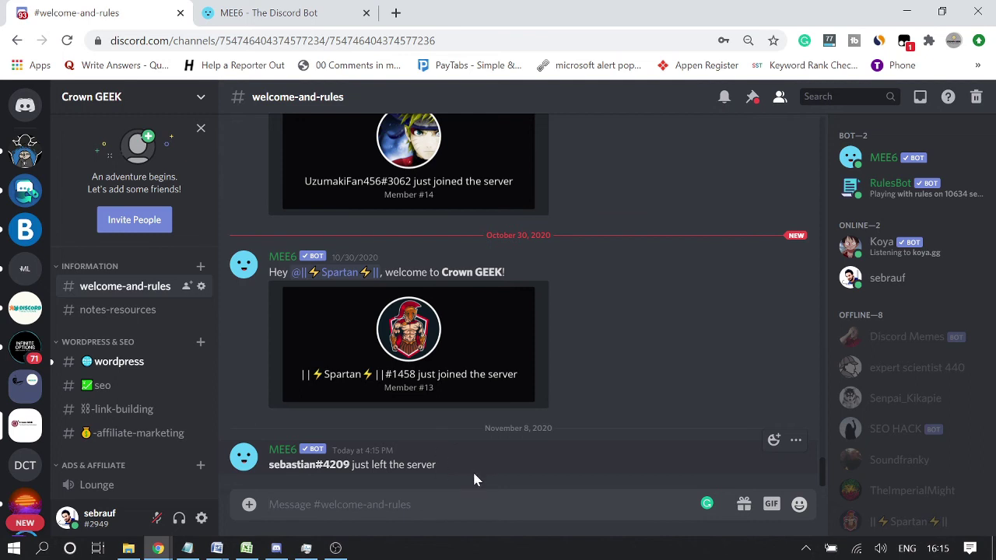
pyautogui.click(795, 440)
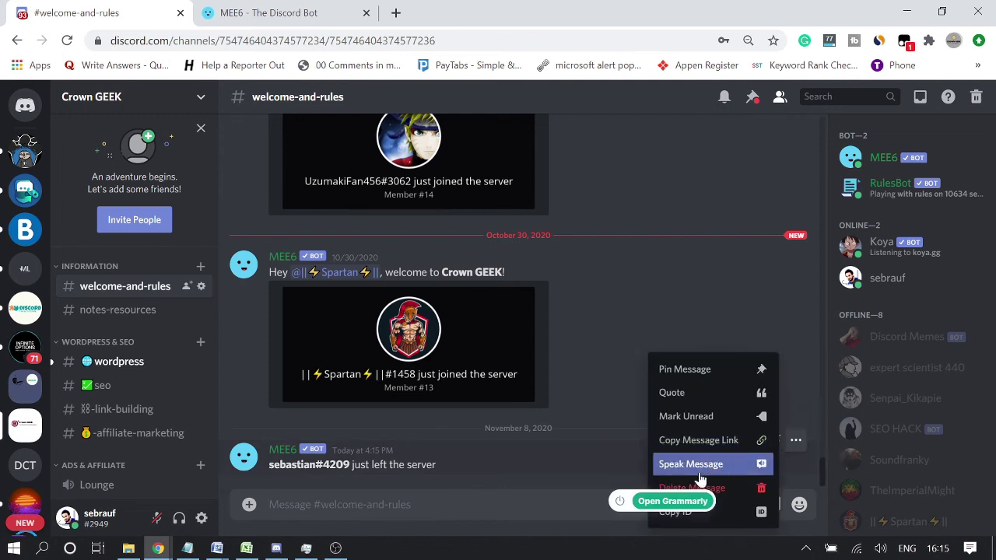
pyautogui.click(554, 458)
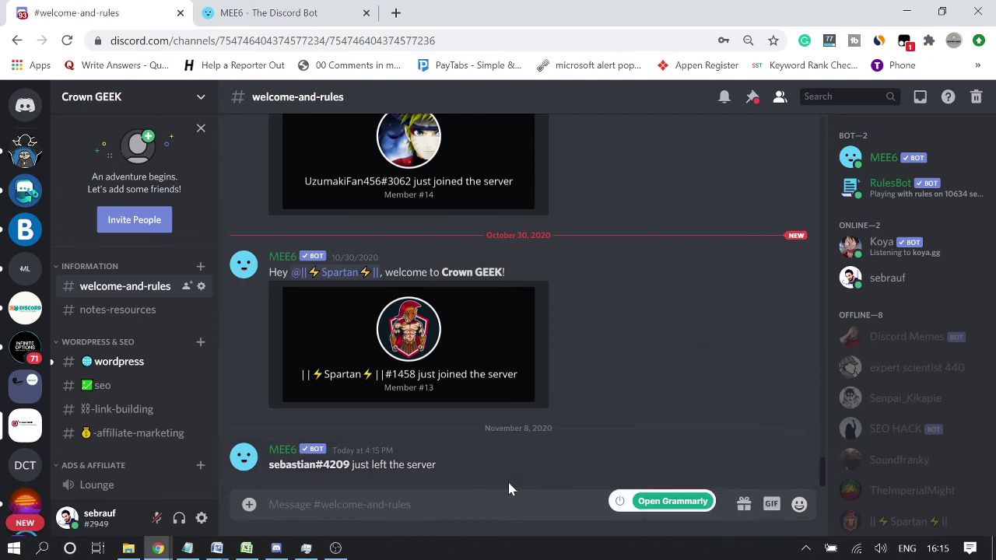